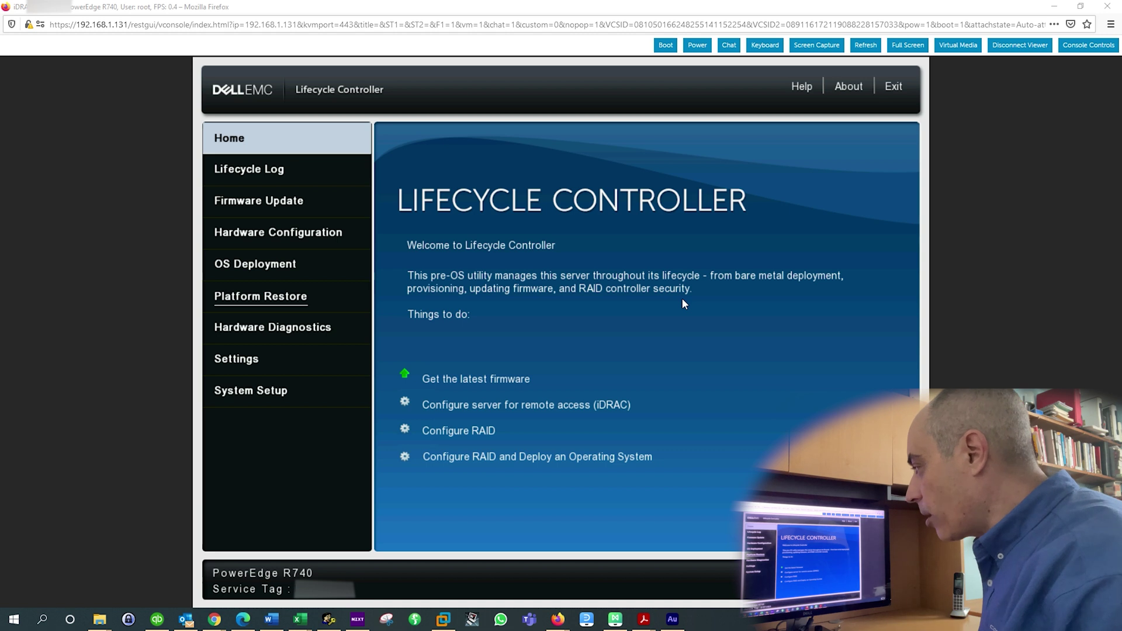
# Launch the Configure RAID task from the Lifecycle Controller home page task list
pyautogui.press('Tab')
pyautogui.press('Tab')
pyautogui.press('Tab')
pyautogui.press('Tab')
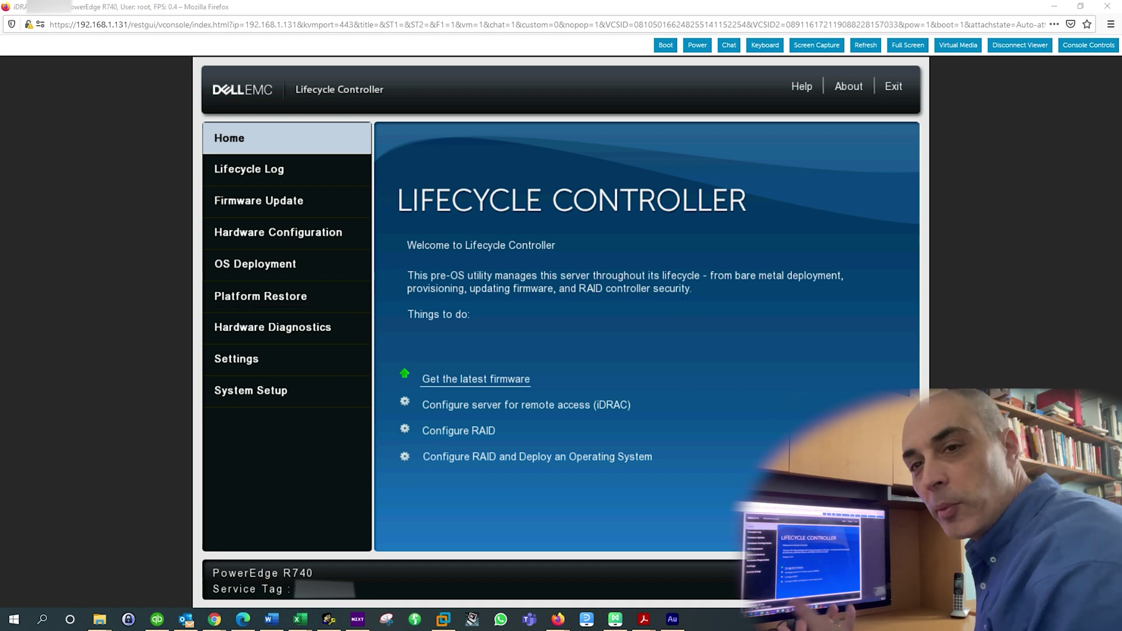
pyautogui.press('Tab')
pyautogui.press('Tab')
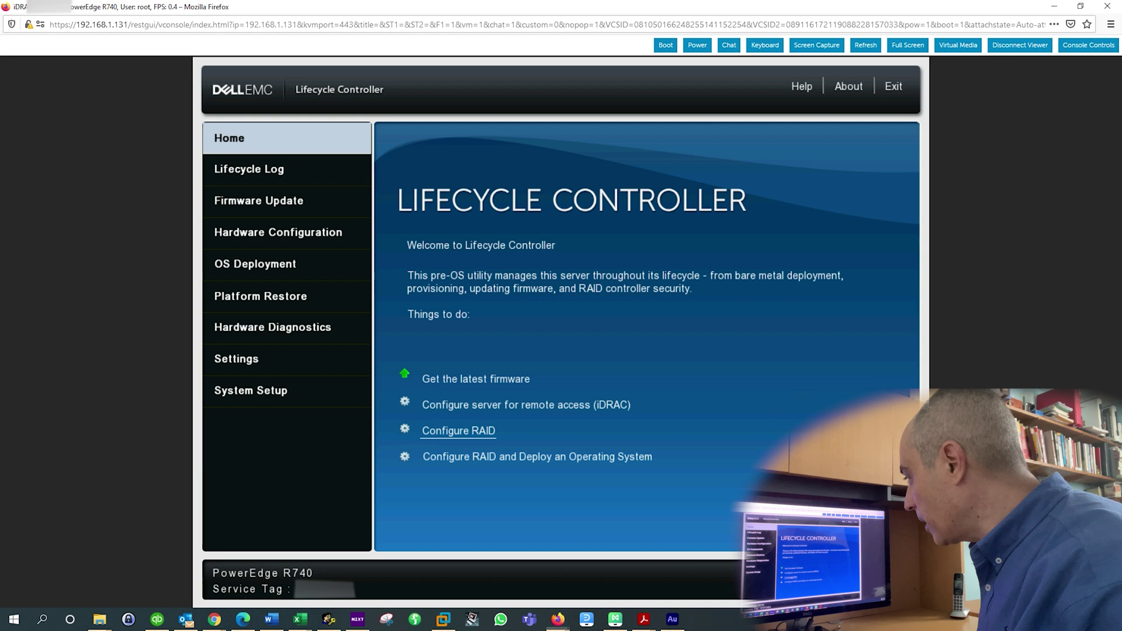
pyautogui.press('Return')
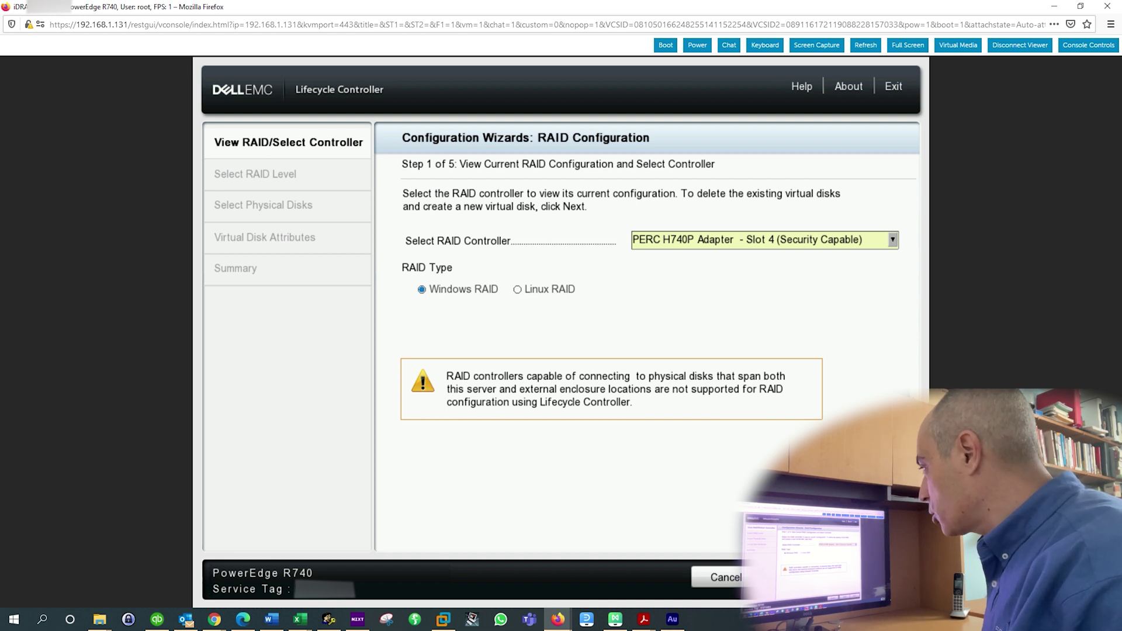
# Keep PERC H740P Adapter - Slot 4 as the RAID controller and advance to RAID level selection
pyautogui.press('Return')
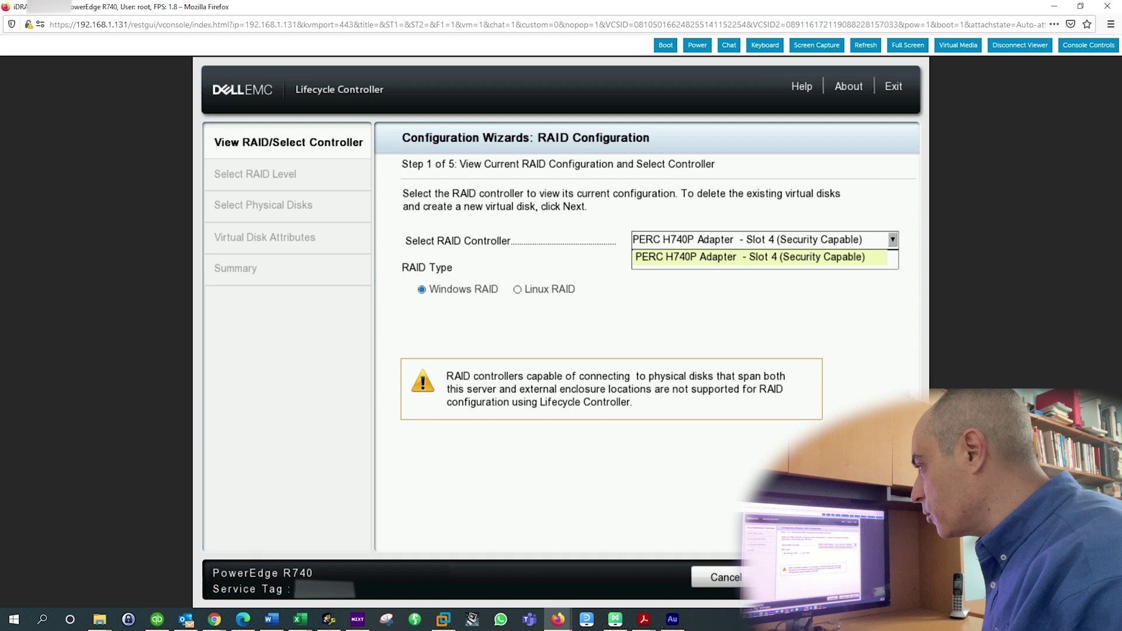
pyautogui.press('Return')
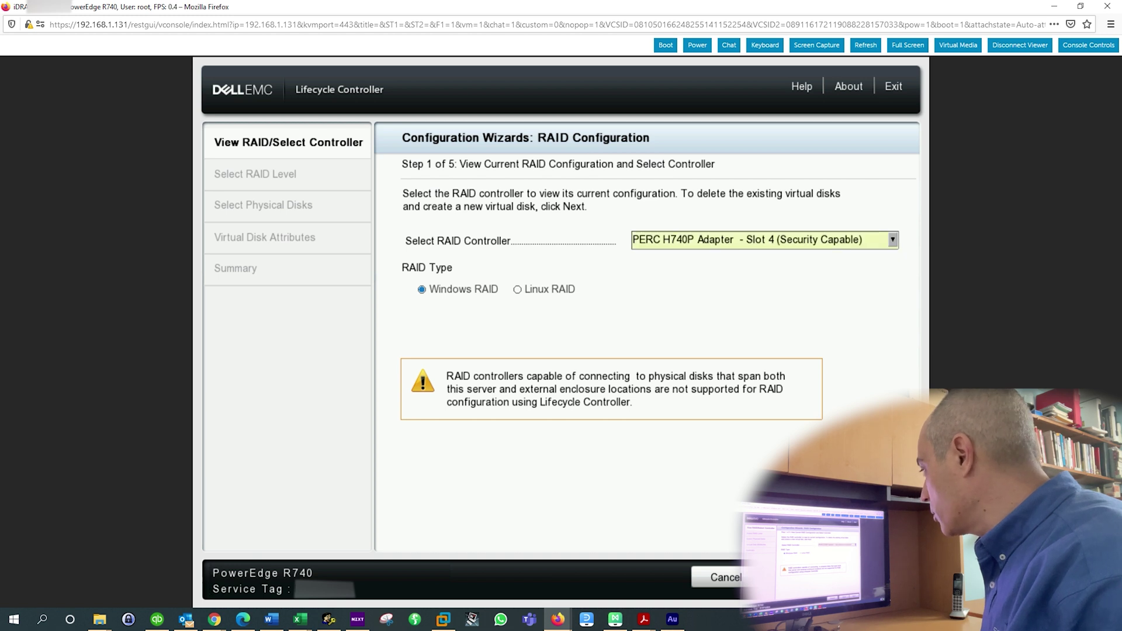
pyautogui.press('Tab')
pyautogui.press('Return')
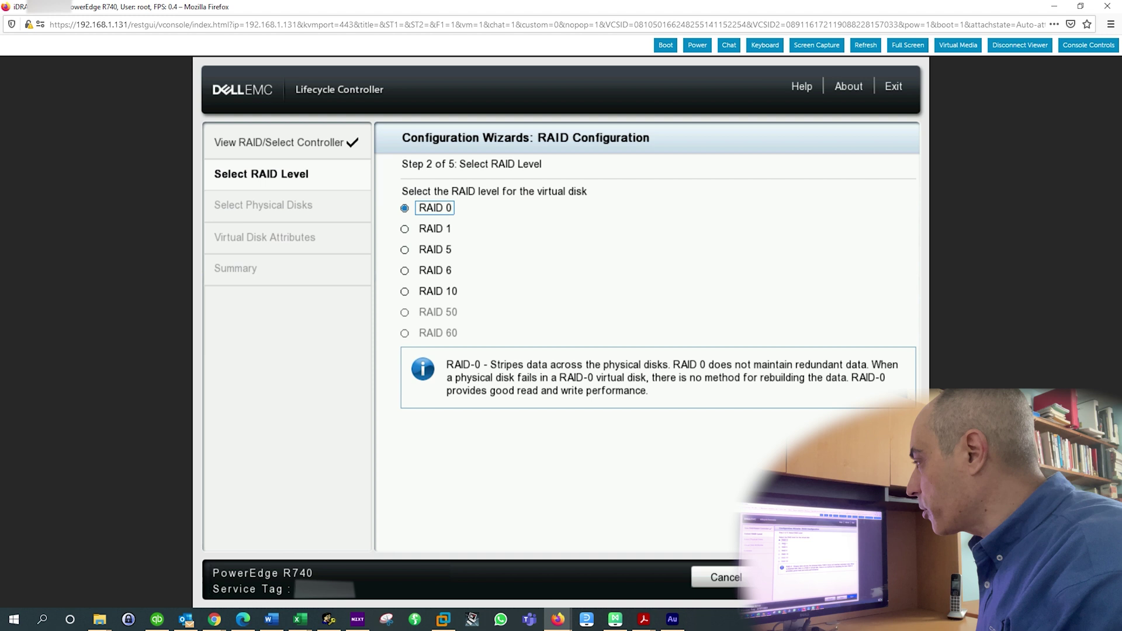
# Select RAID 1 so its mirroring description appears
pyautogui.click(405, 228)
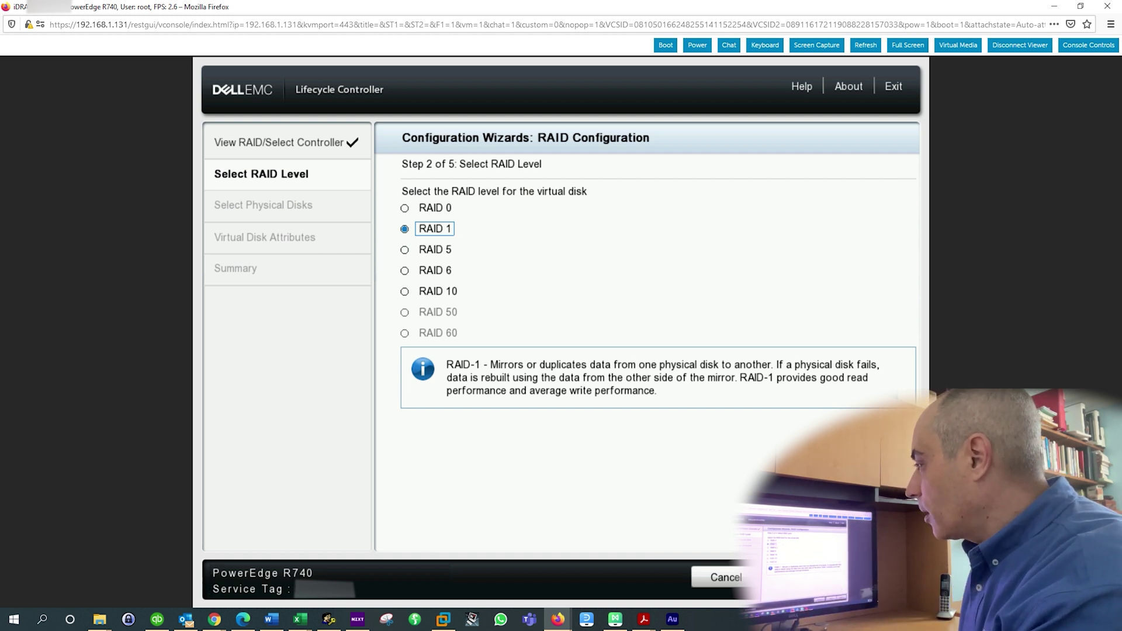
# Try RAID 6 and RAID 10, then settle on RAID 5 and continue to physical disk selection
pyautogui.press('Down')
pyautogui.press('Down')
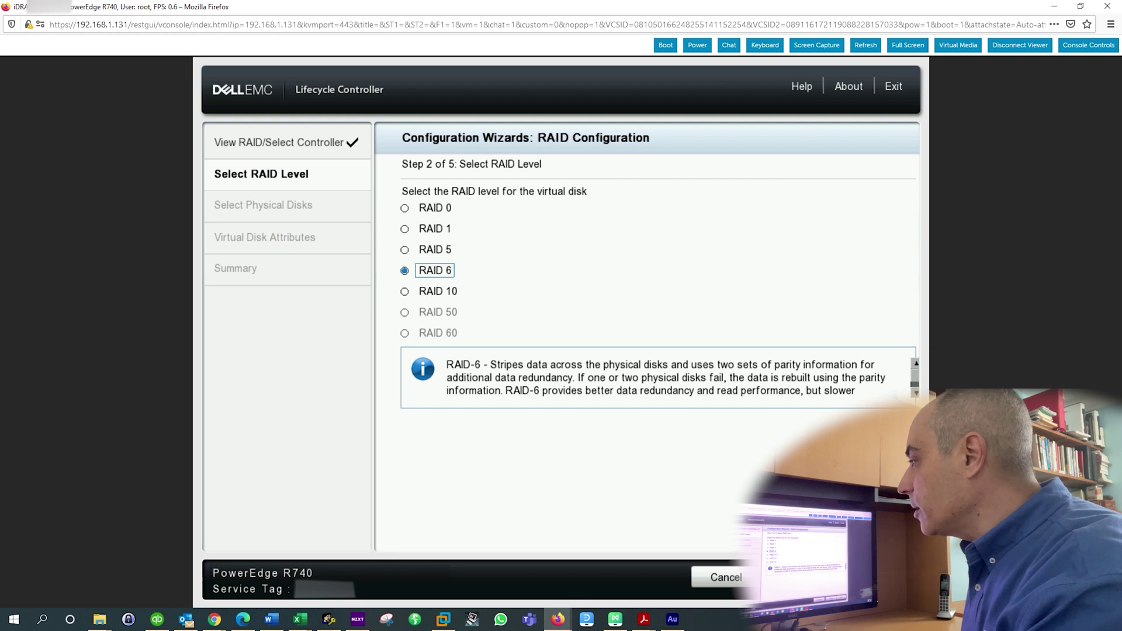
pyautogui.click(404, 291)
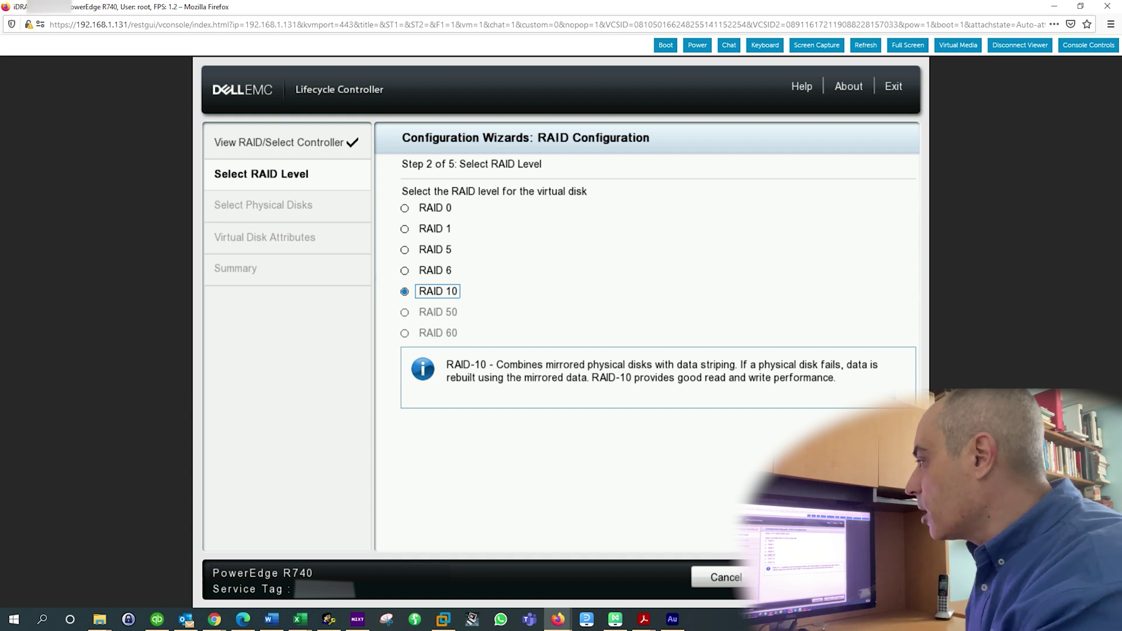
pyautogui.click(405, 250)
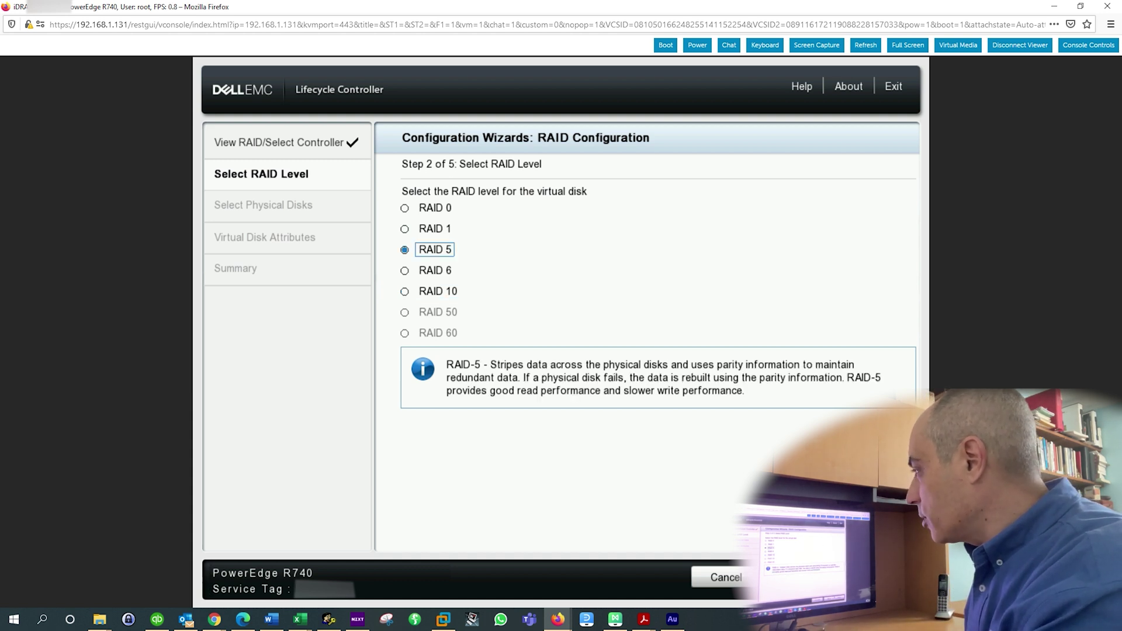
pyautogui.click(865, 577)
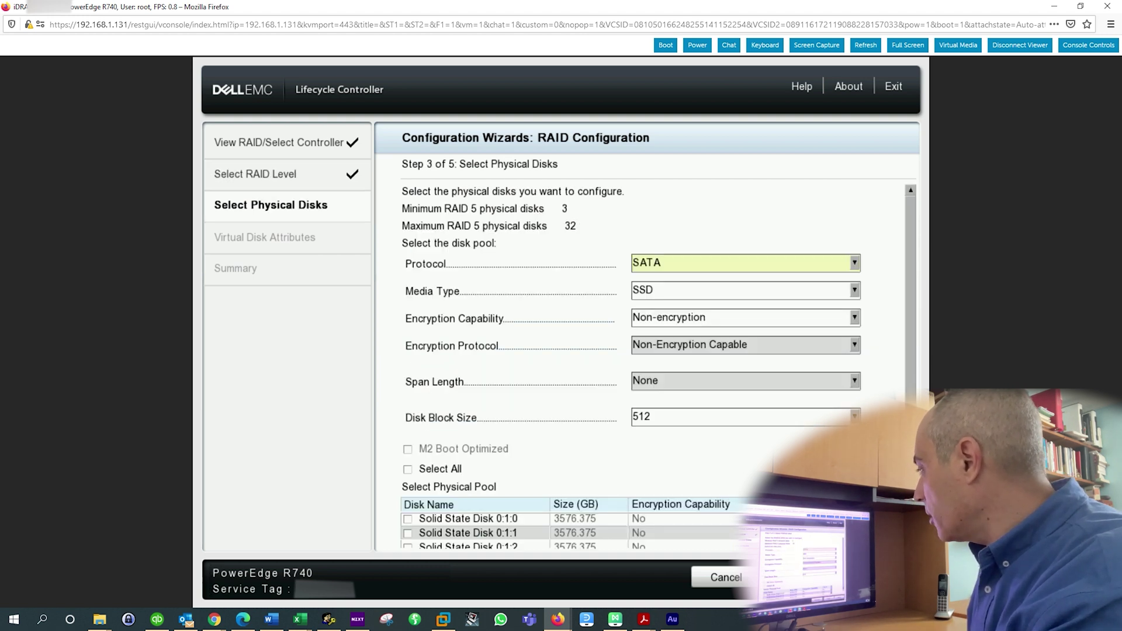
# Keep SATA as the disk protocol in the physical disk pool filters
pyautogui.press('Return')
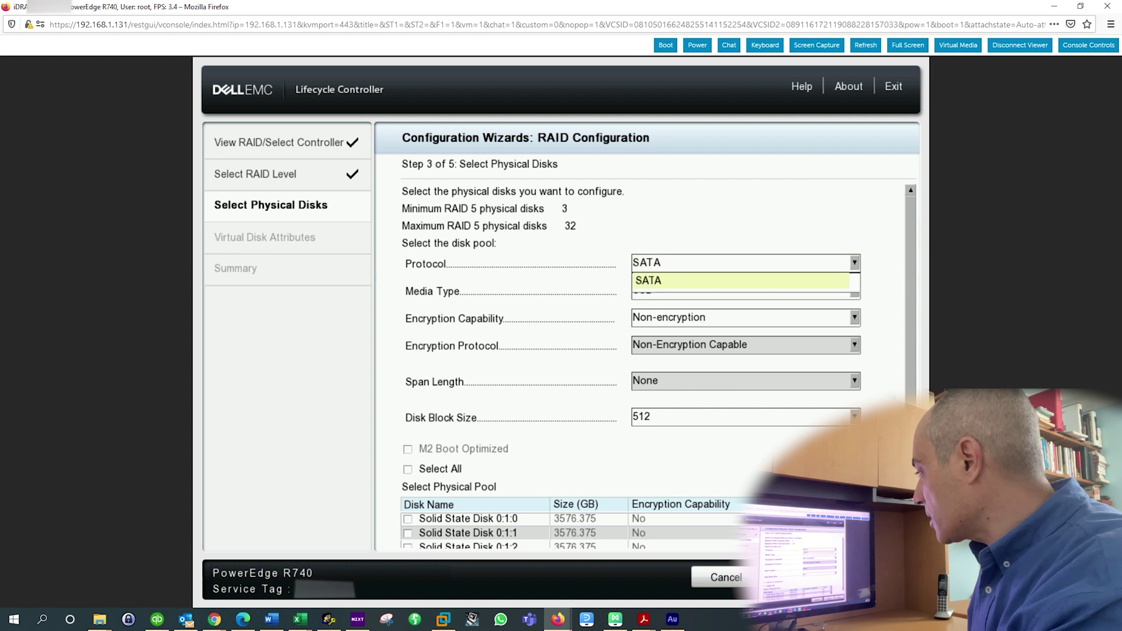
pyautogui.press('Return')
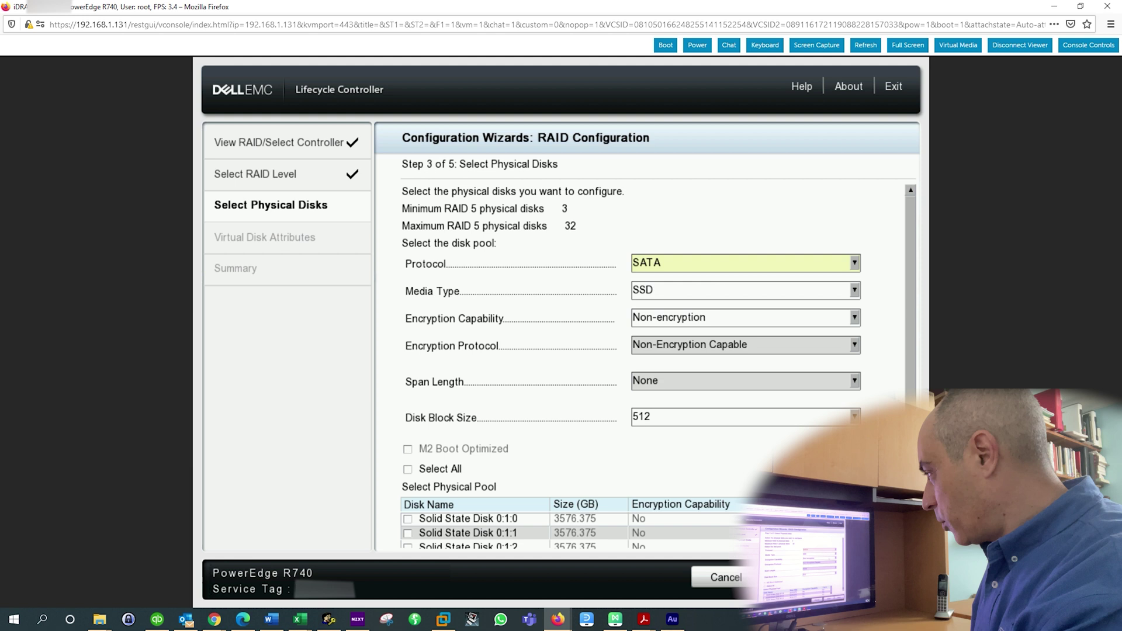
pyautogui.press('Tab')
pyautogui.press('Tab')
pyautogui.press('Return')
pyautogui.press('Return')
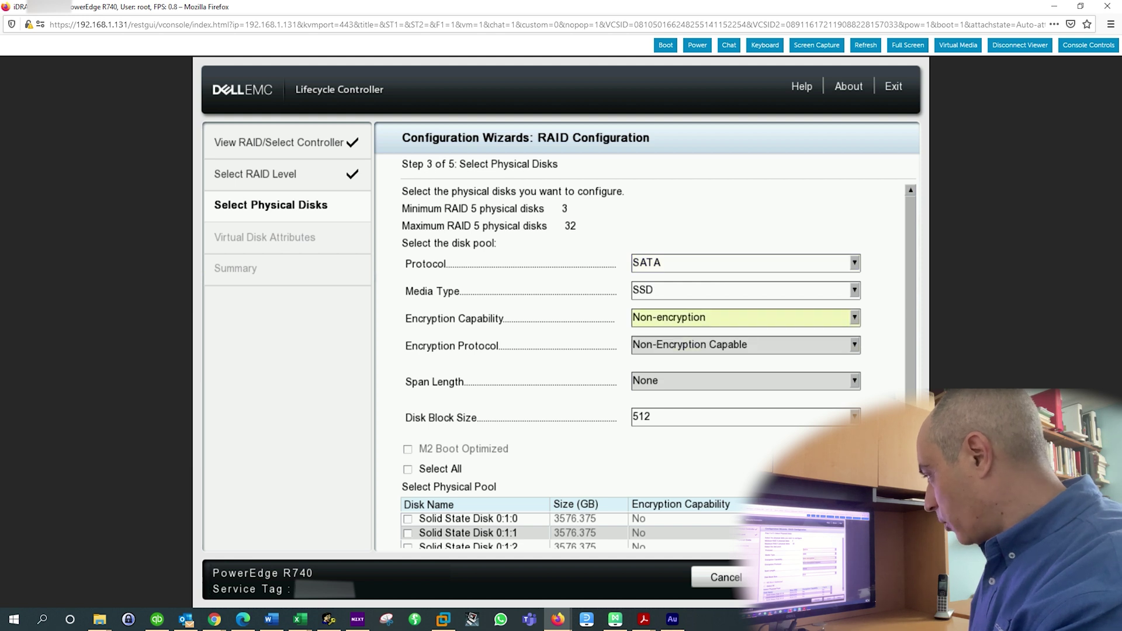
# Select all three solid state disks 0:1:0–0:1:2 and advance to Virtual Disk Attributes
pyautogui.scroll(-1, 655, 362)
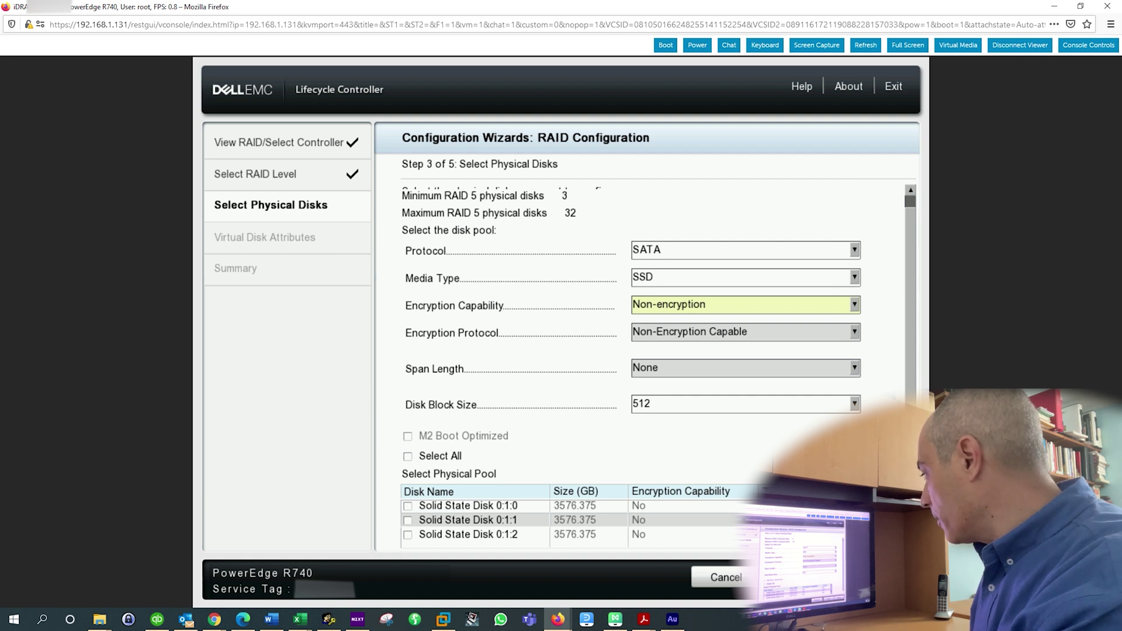
pyautogui.scroll(-1, 579, 520)
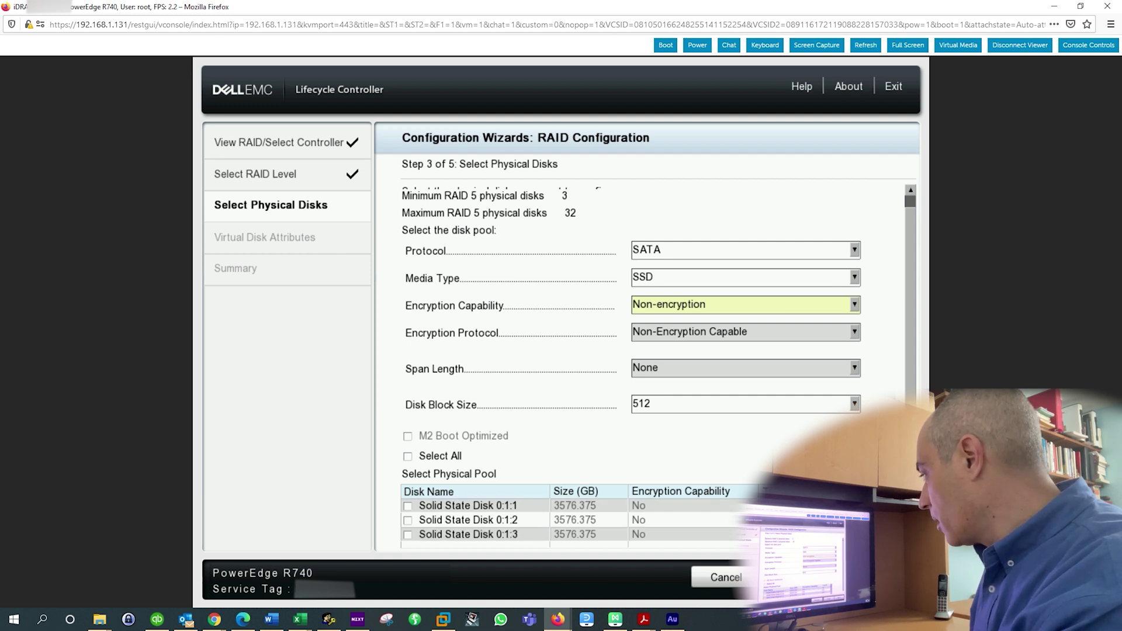
pyautogui.scroll(1, 578, 521)
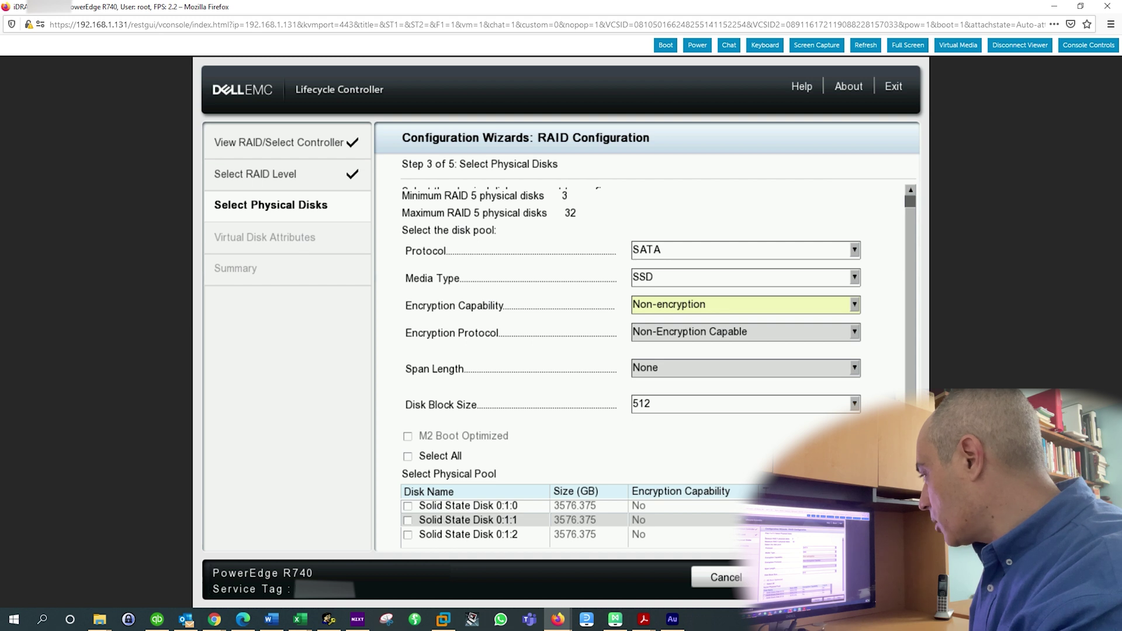
pyautogui.click(408, 457)
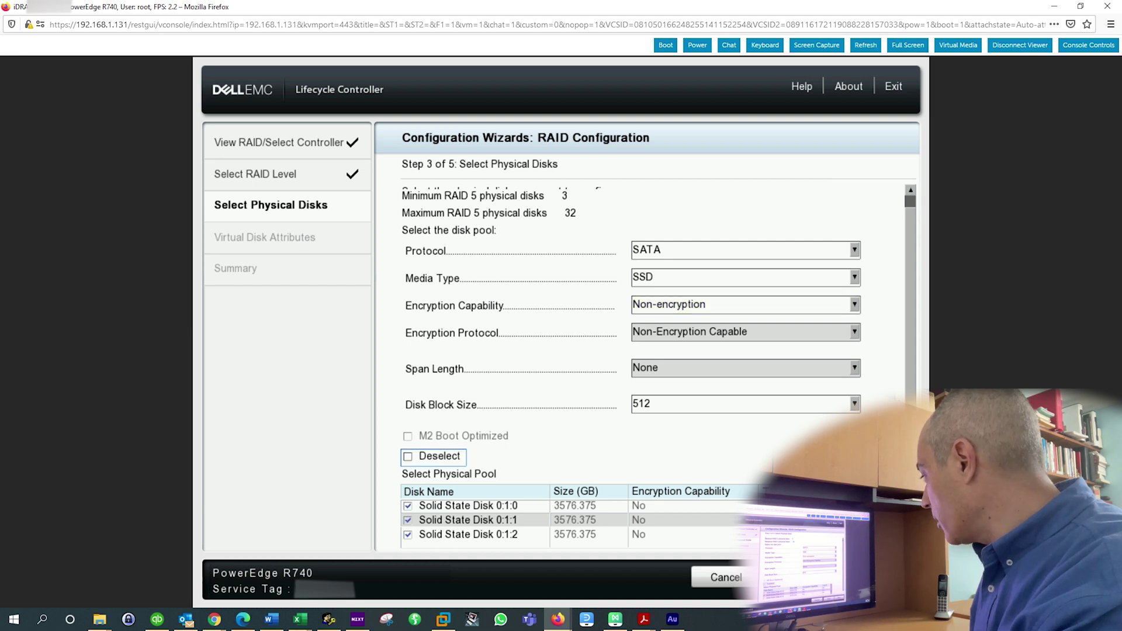
pyautogui.scroll(-1, 579, 520)
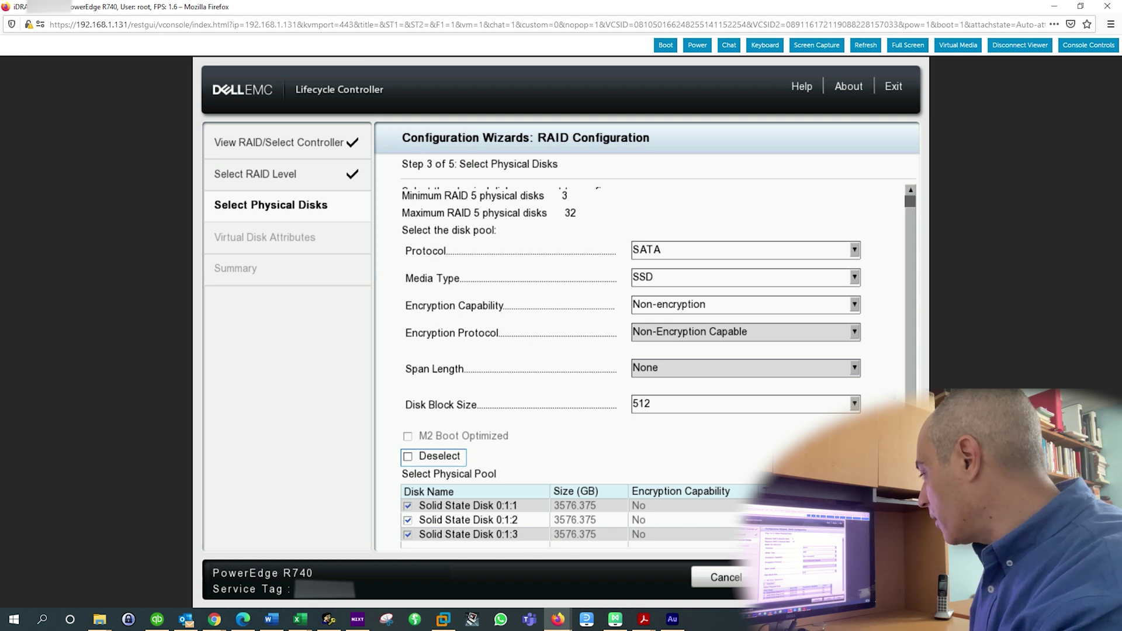
pyautogui.scroll(1, 579, 520)
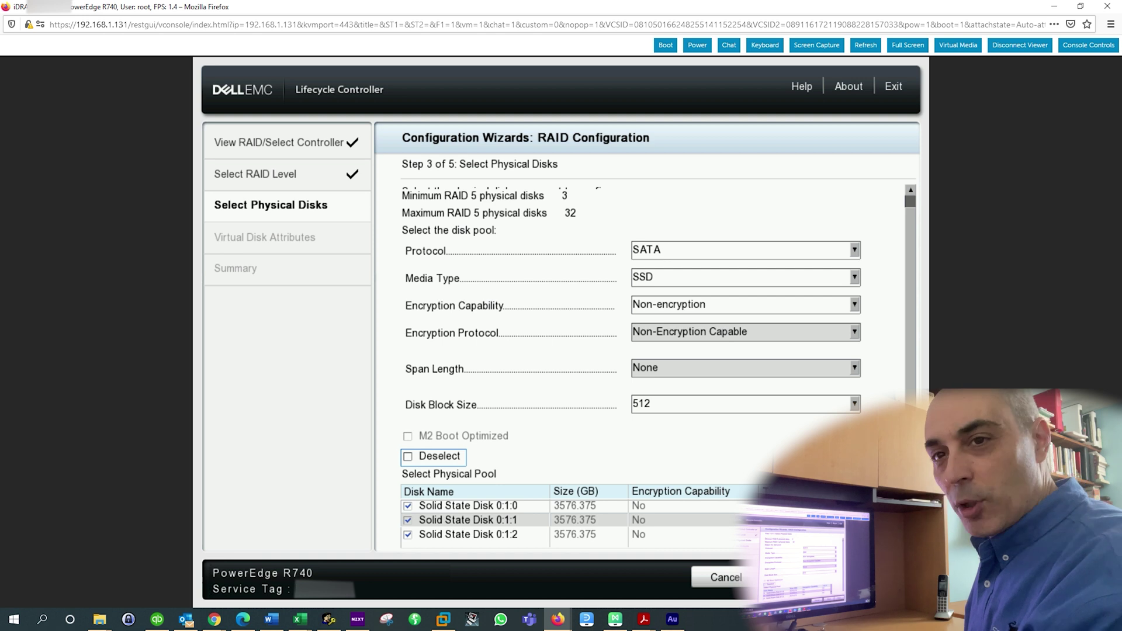
pyautogui.press('Tab')
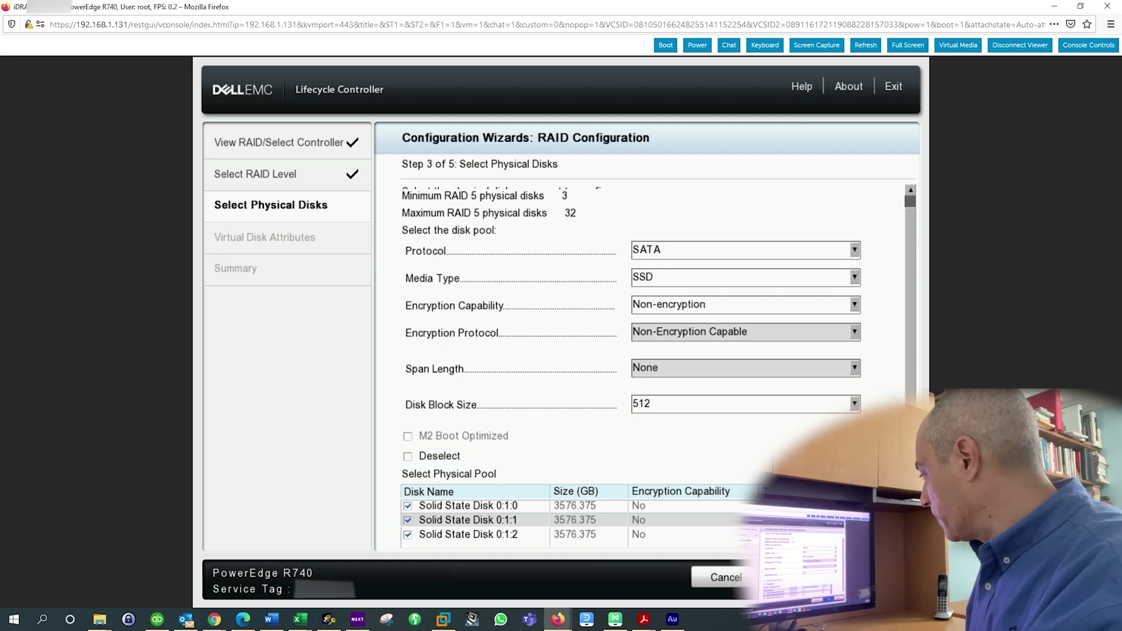
pyautogui.press('Return')
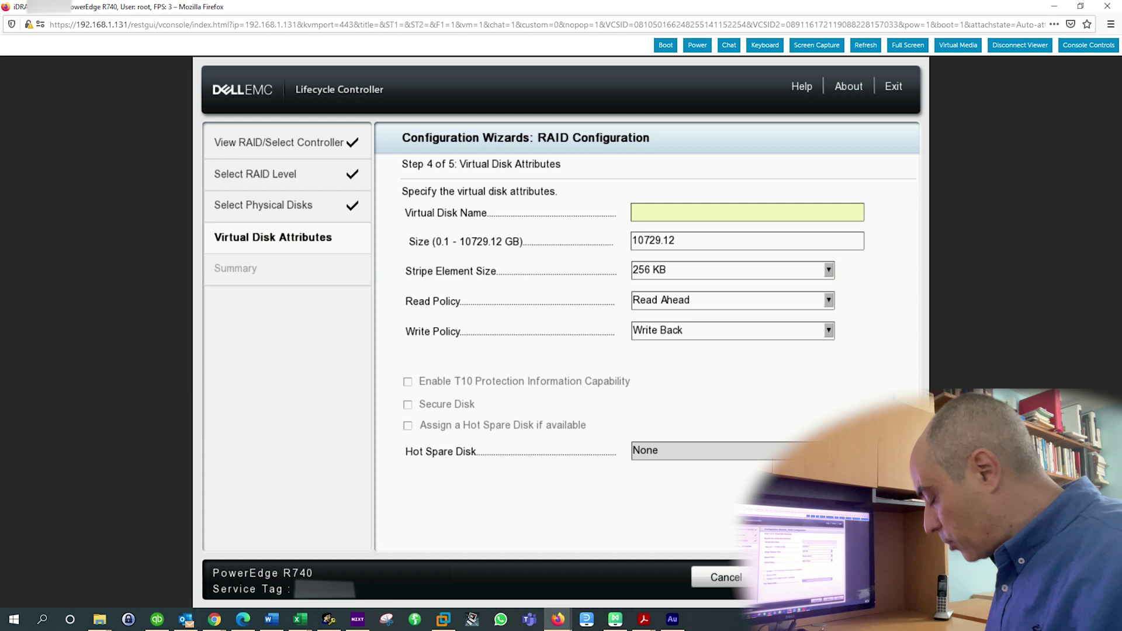
# Name the virtual disk VDisk01, keeping the 10729.12 GB size and default policies
pyautogui.write('V')
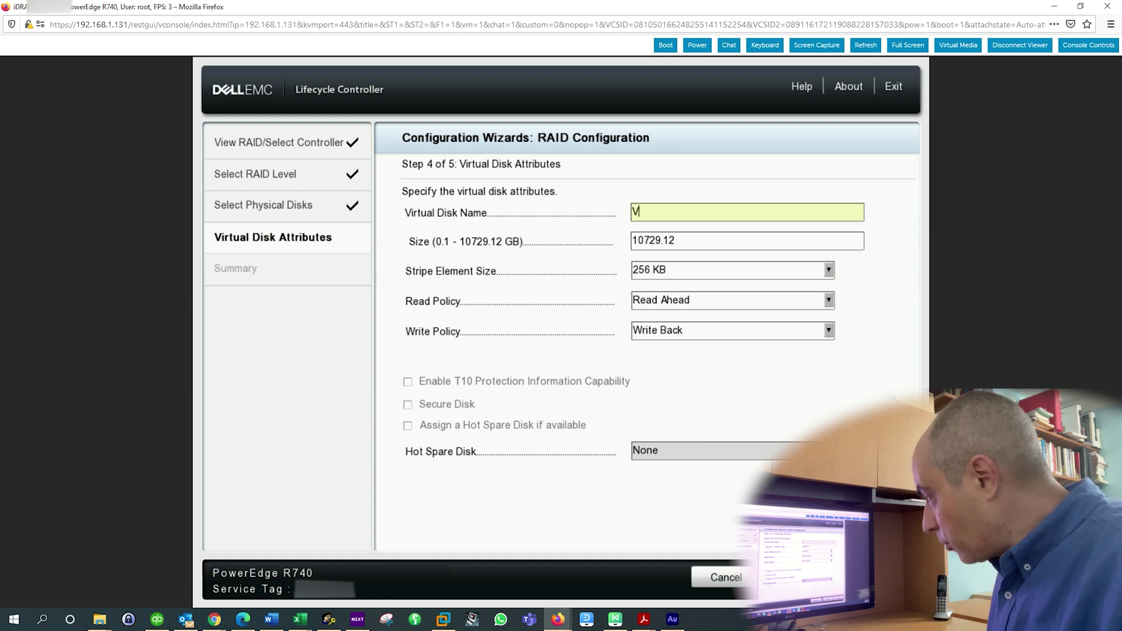
pyautogui.write('Disk01')
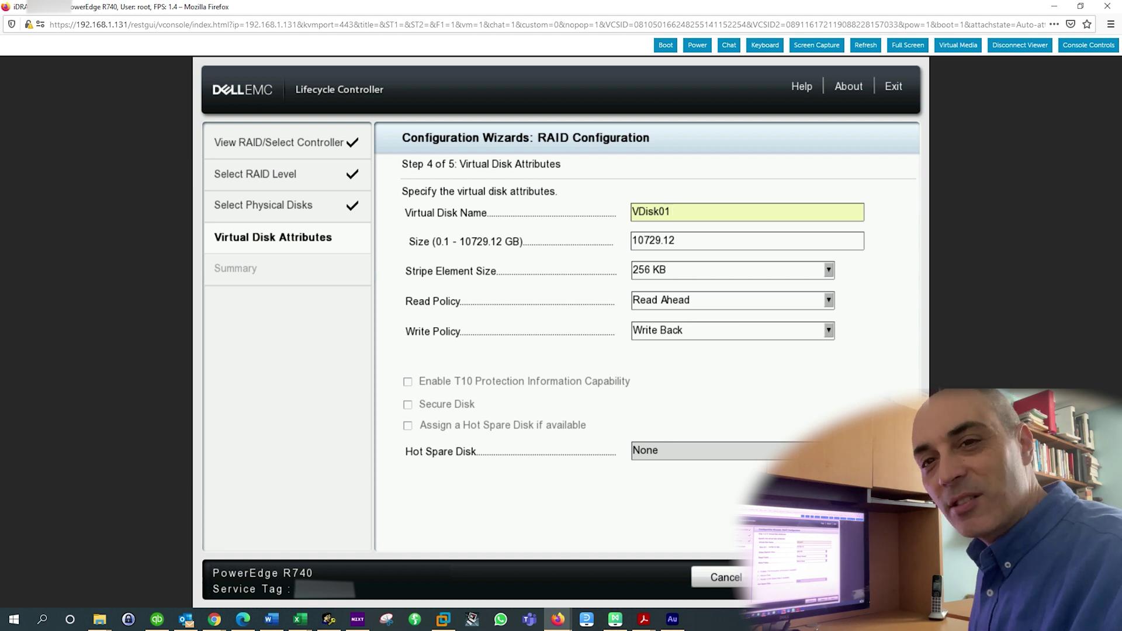
pyautogui.press('Return')
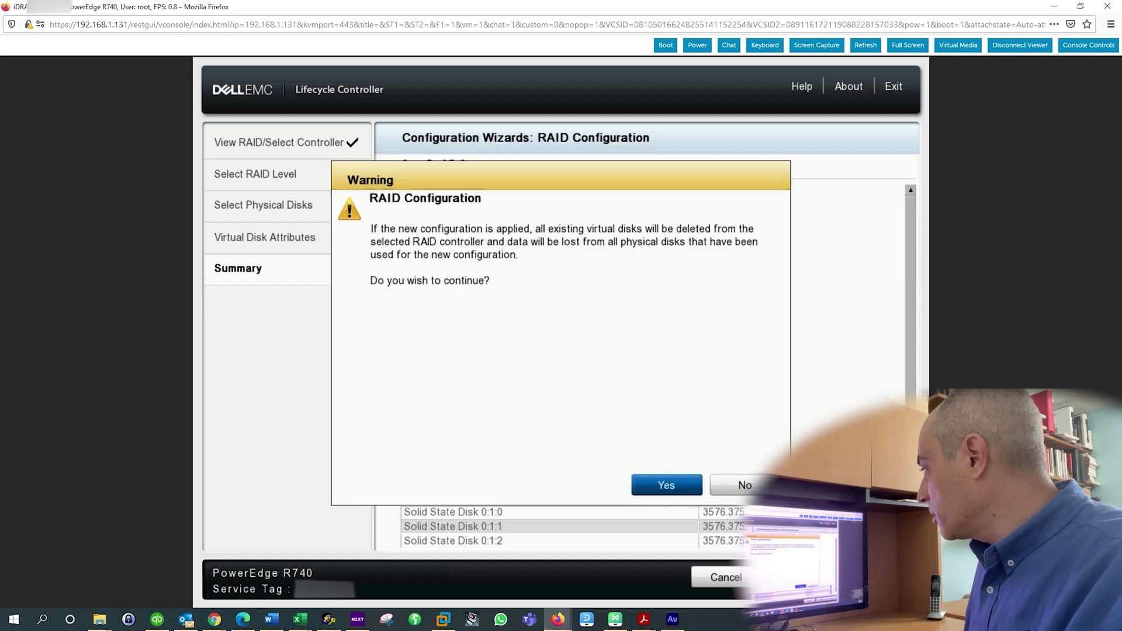
# Confirm applying the RAID 5 VDisk01 configuration on the PERC H740P Adapter
pyautogui.press('Return')
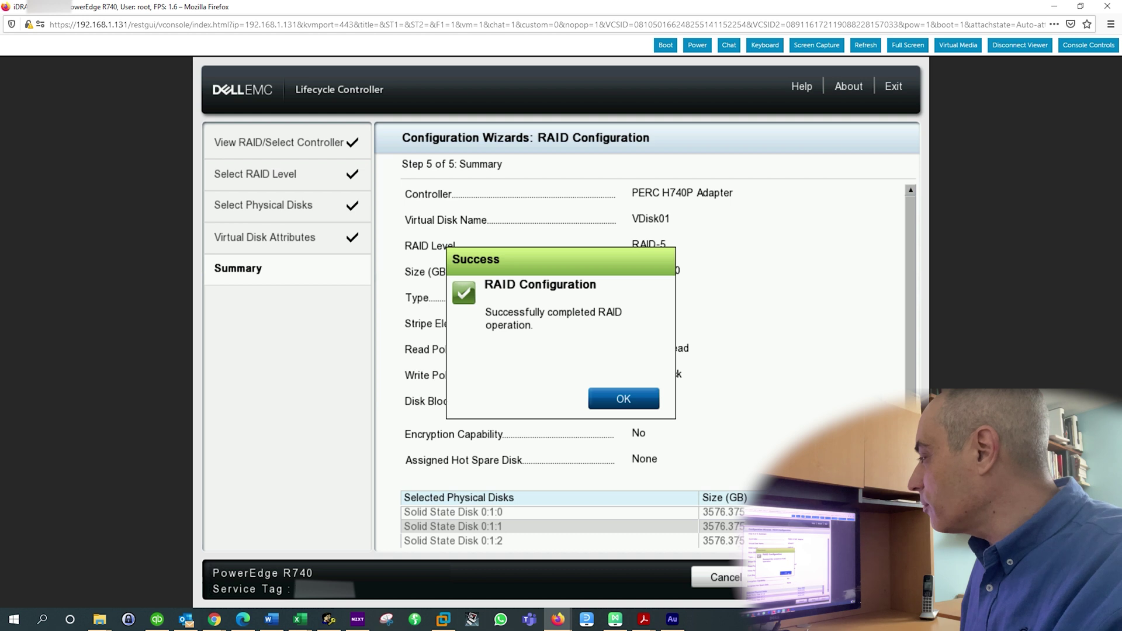
# Dismiss the Success message to return to the Home page
pyautogui.press('Return')
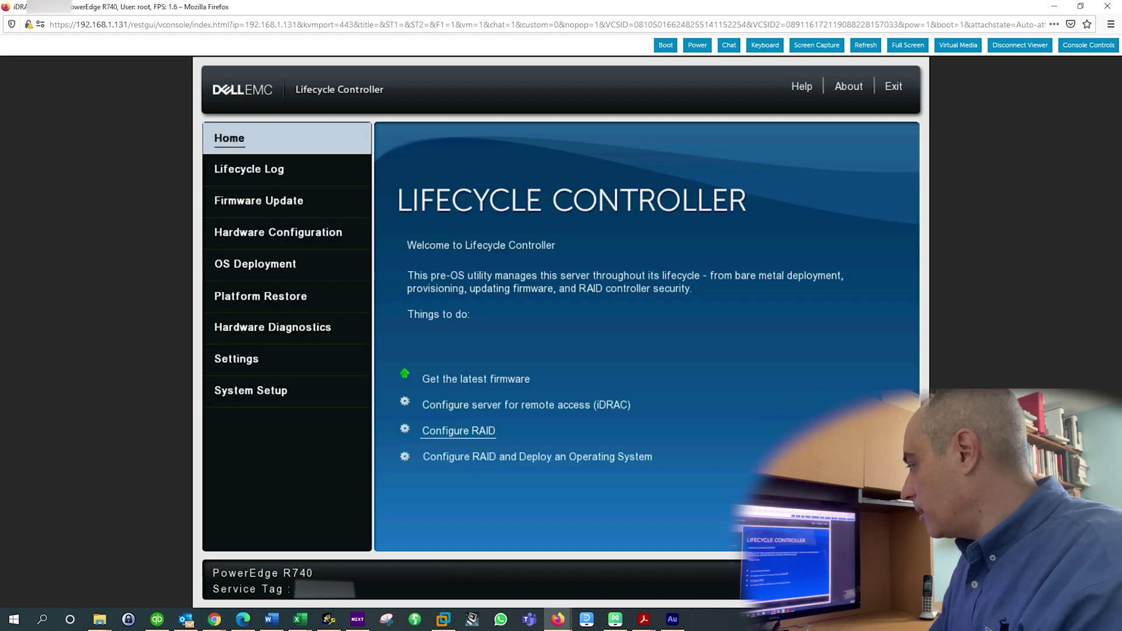